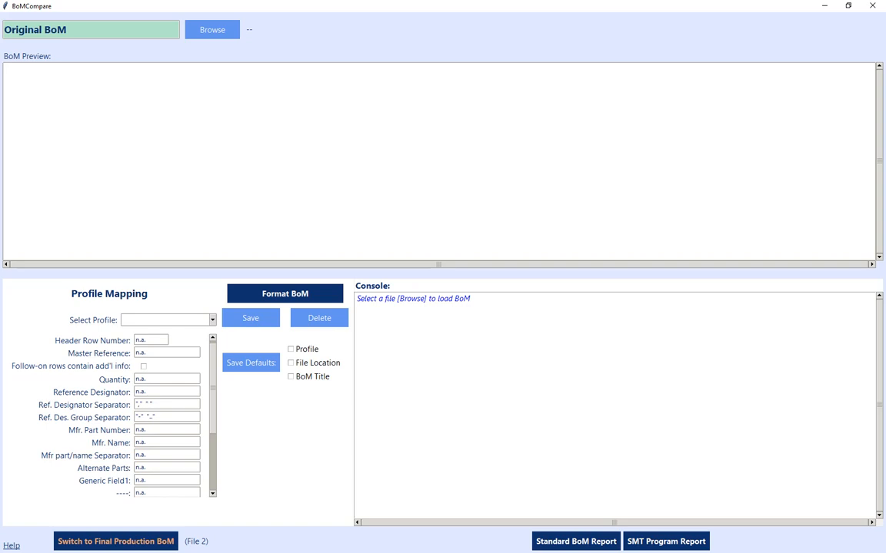
Step: Load ITS GT258 Customer.xlsx from the BoMs folder as the original BoM and retitle it "Customer BoM"
{"action": "left_click", "coordinate": [218, 33]}
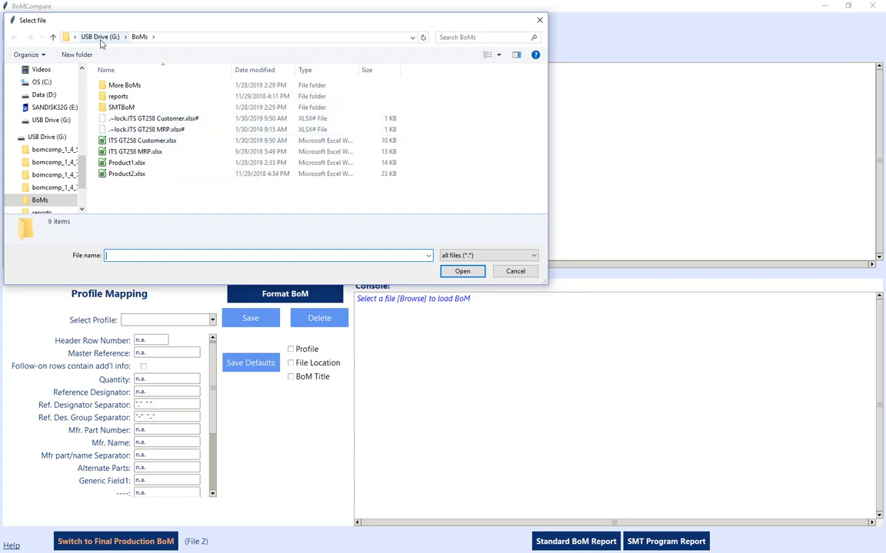
{"action": "double_click", "coordinate": [135, 143]}
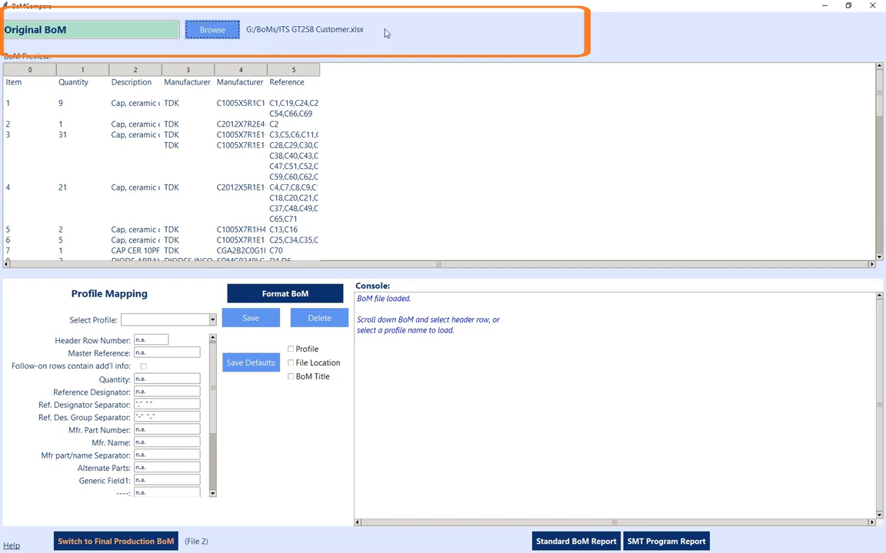
{"action": "left_click_drag", "start_coordinate": [74, 28], "coordinate": [3, 28]}
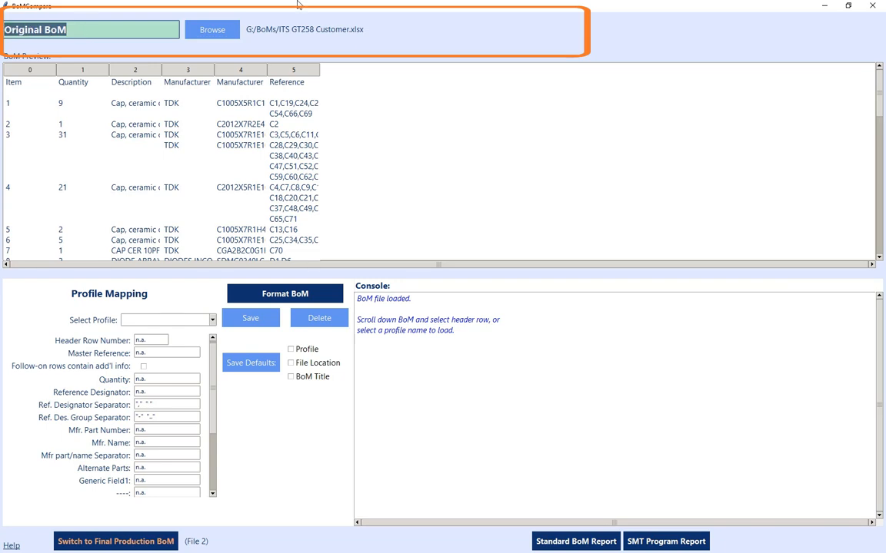
{"action": "type", "text": "Cu"}
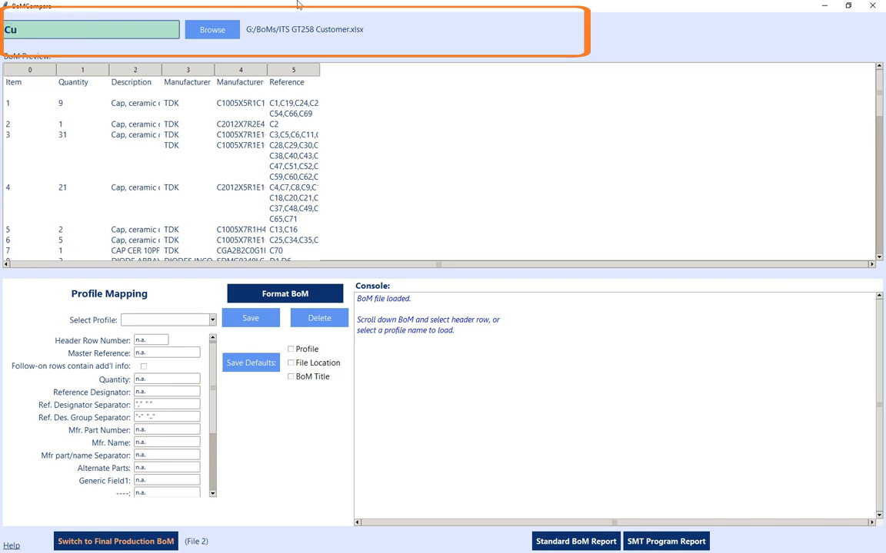
{"action": "type", "text": "stomer BoM"}
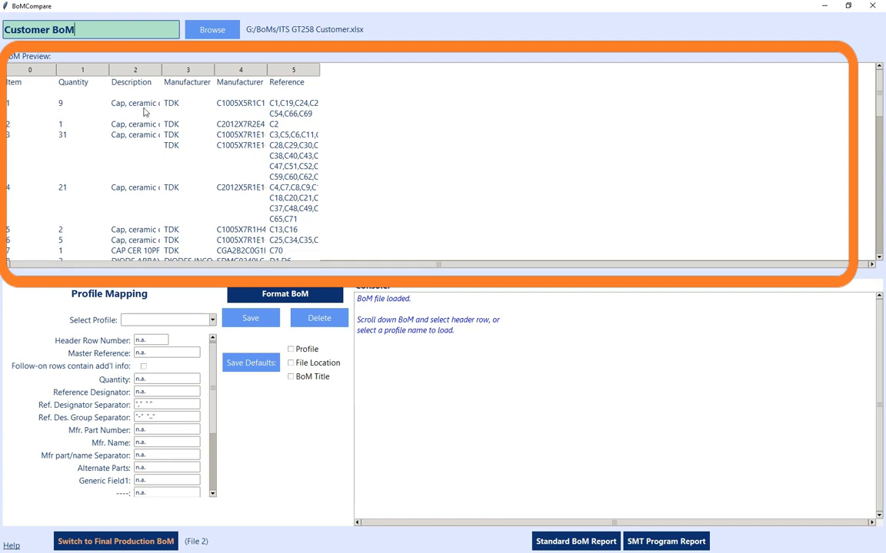
Step: Widen the Description, Manufacturer Part Number and Reference columns in the BoM preview until their contents are readable
{"action": "left_click_drag", "start_coordinate": [161, 70], "coordinate": [285, 70]}
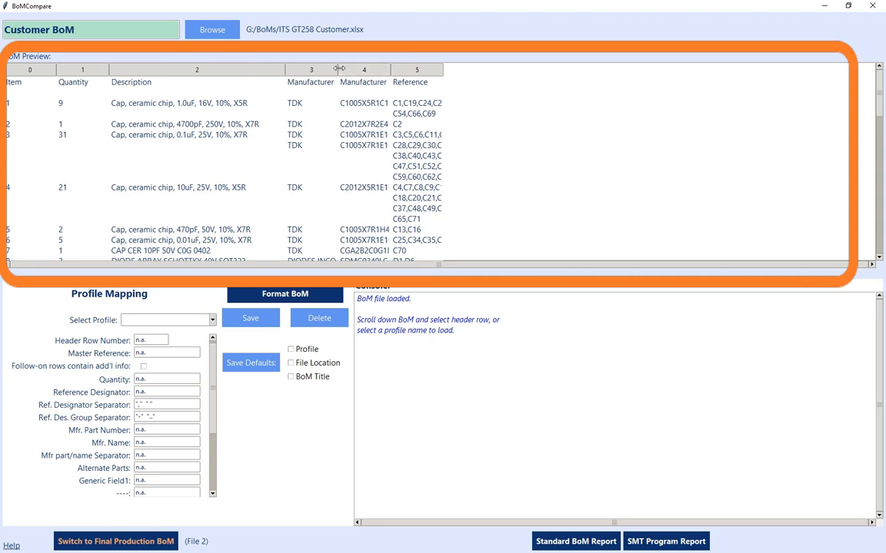
{"action": "left_click_drag", "start_coordinate": [392, 69], "coordinate": [657, 70]}
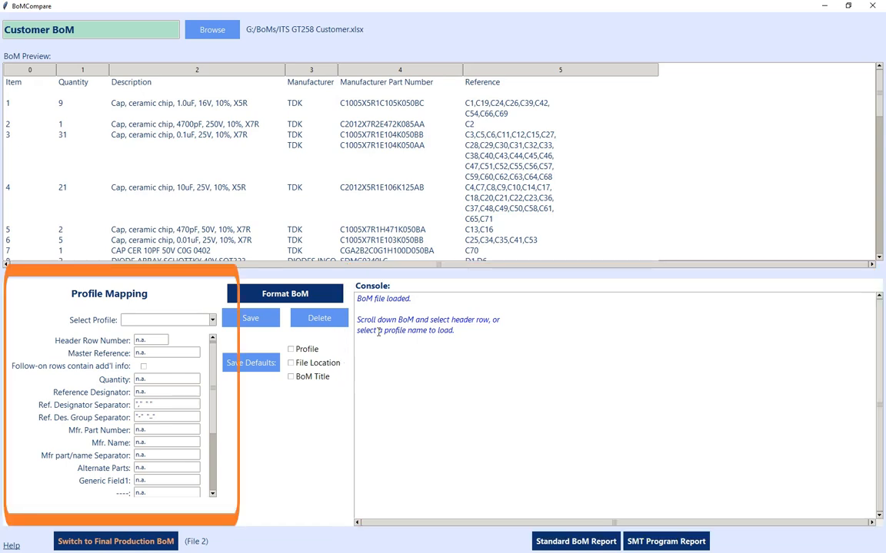
Step: View the Final Production BoM page and return to the Customer BoM page
{"action": "mouse_move", "coordinate": [31, 357]}
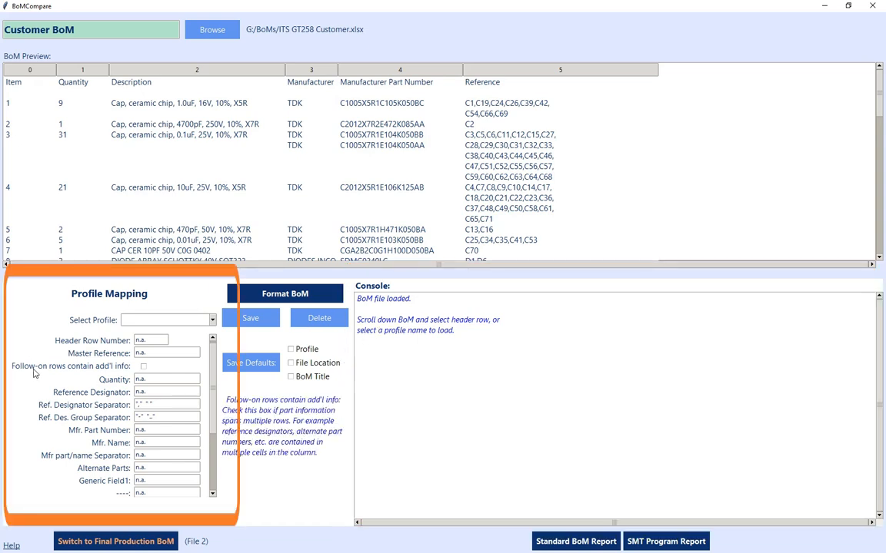
{"action": "mouse_move", "coordinate": [98, 371]}
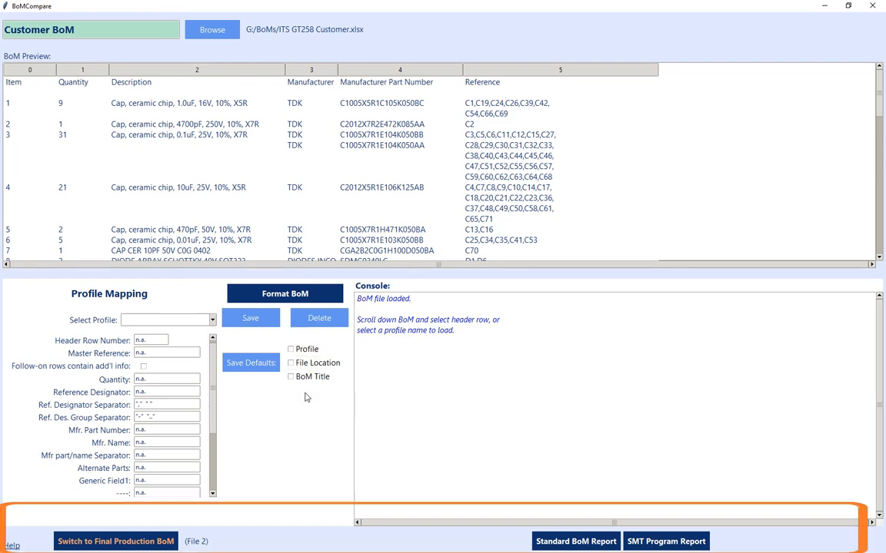
{"action": "left_click", "coordinate": [111, 543]}
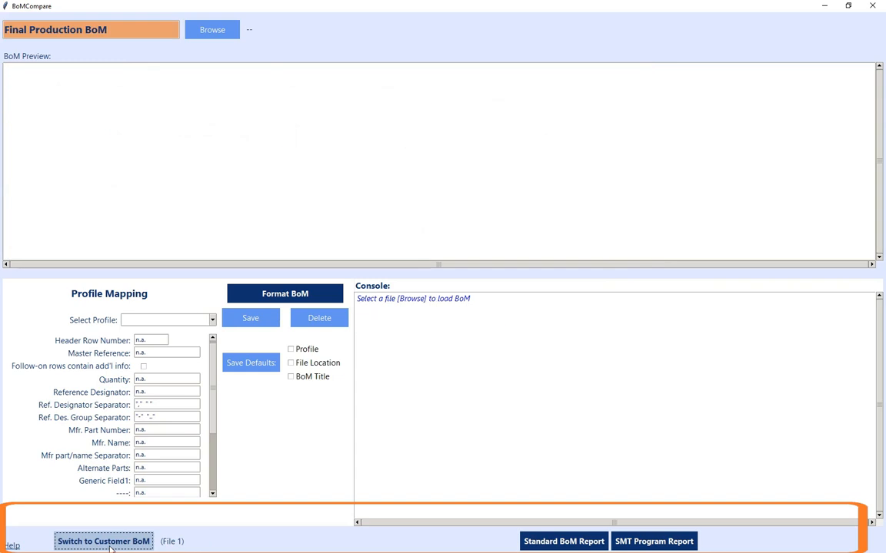
{"action": "left_click", "coordinate": [111, 543]}
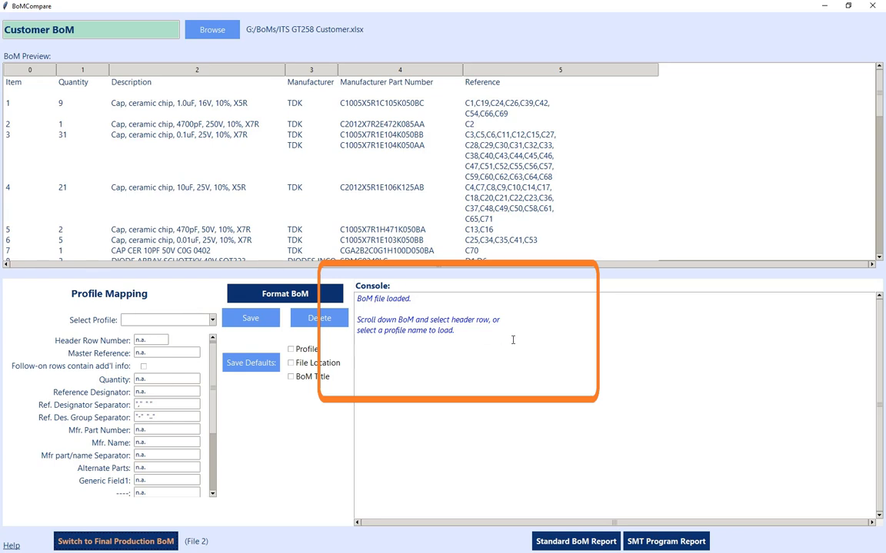
Step: Set the row with the column titles as the header row and map Master Reference to the Item column
{"action": "left_click", "coordinate": [75, 80]}
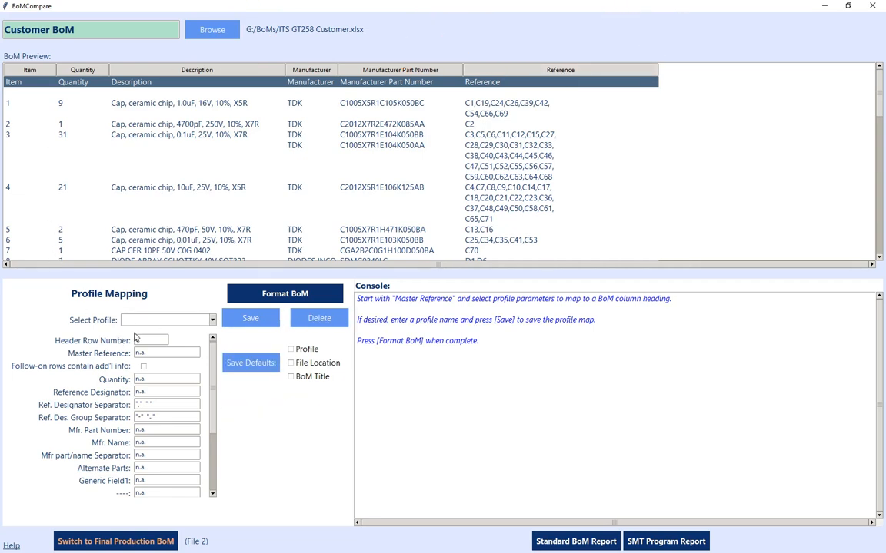
{"action": "mouse_move", "coordinate": [108, 346]}
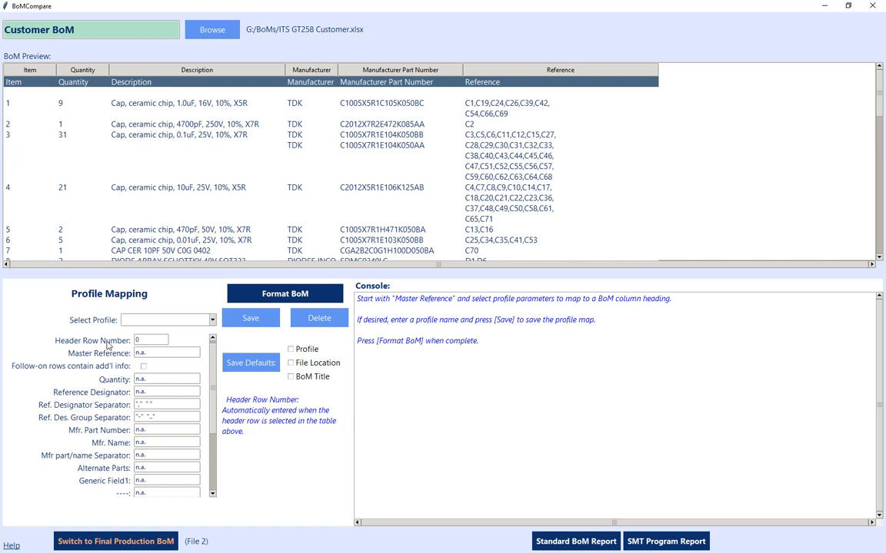
{"action": "left_click", "coordinate": [156, 353]}
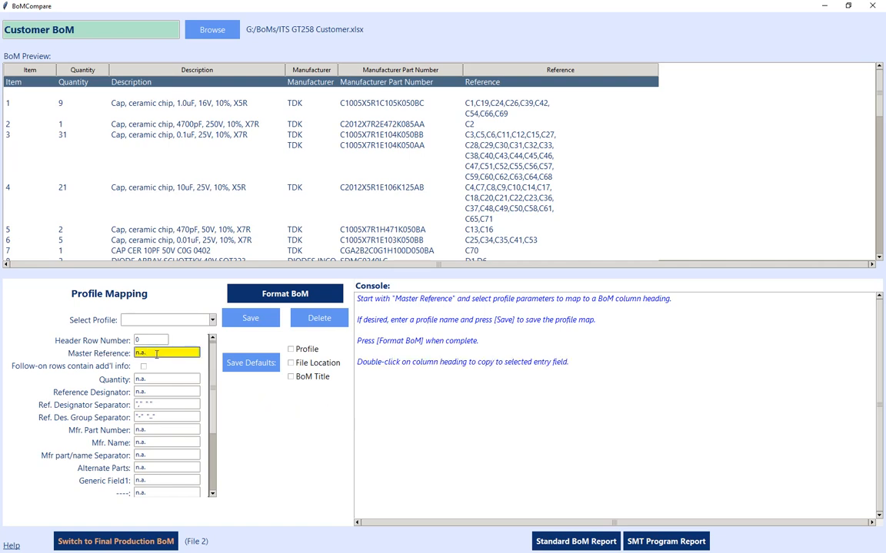
{"action": "double_click", "coordinate": [31, 70]}
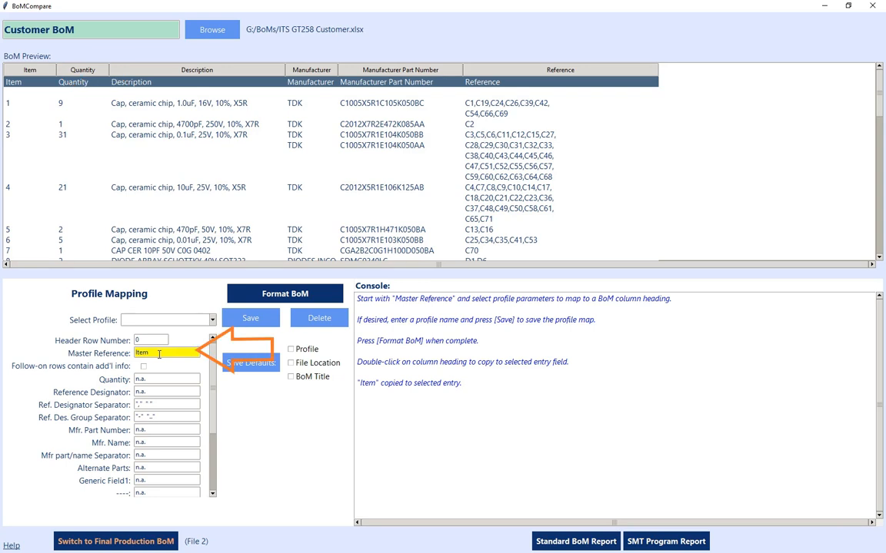
Step: Enable the option that follow-on rows contain additional info and map the Quantity field to the Quantity column
{"action": "mouse_move", "coordinate": [110, 356]}
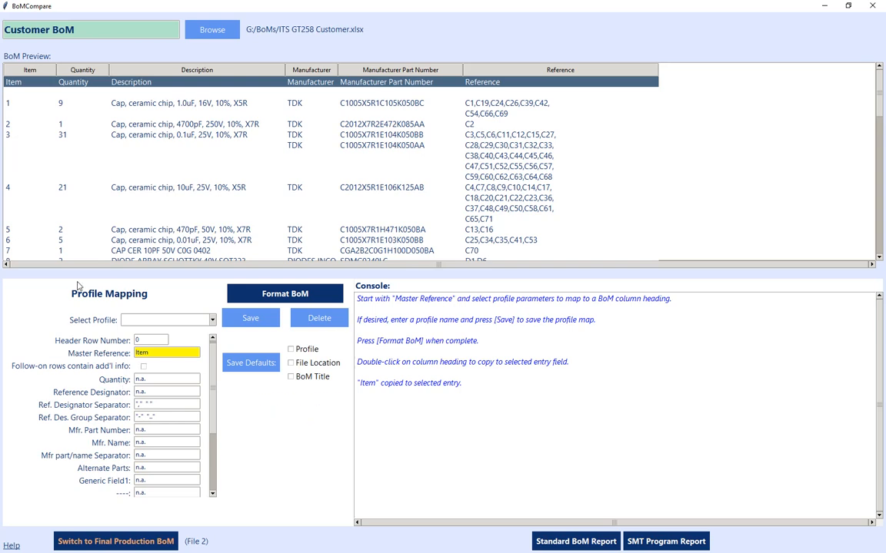
{"action": "left_click", "coordinate": [144, 368]}
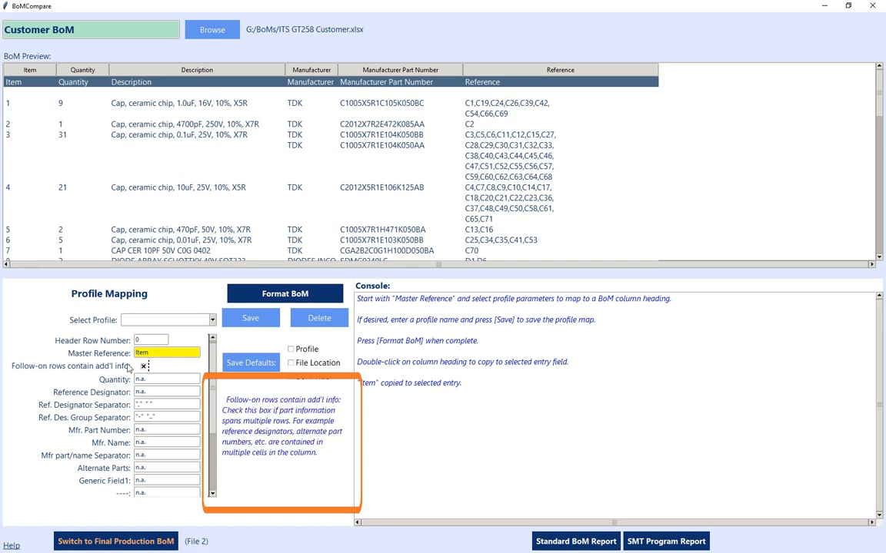
{"action": "left_click", "coordinate": [154, 378]}
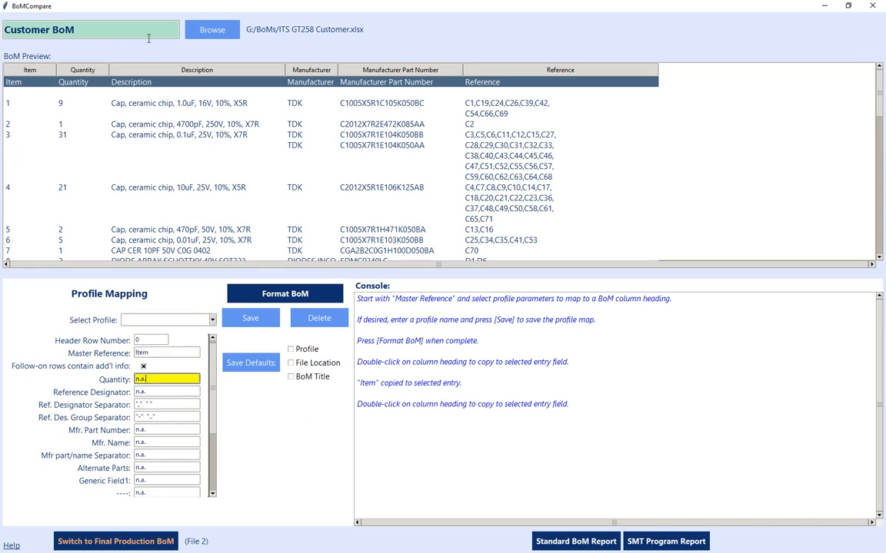
{"action": "double_click", "coordinate": [84, 70]}
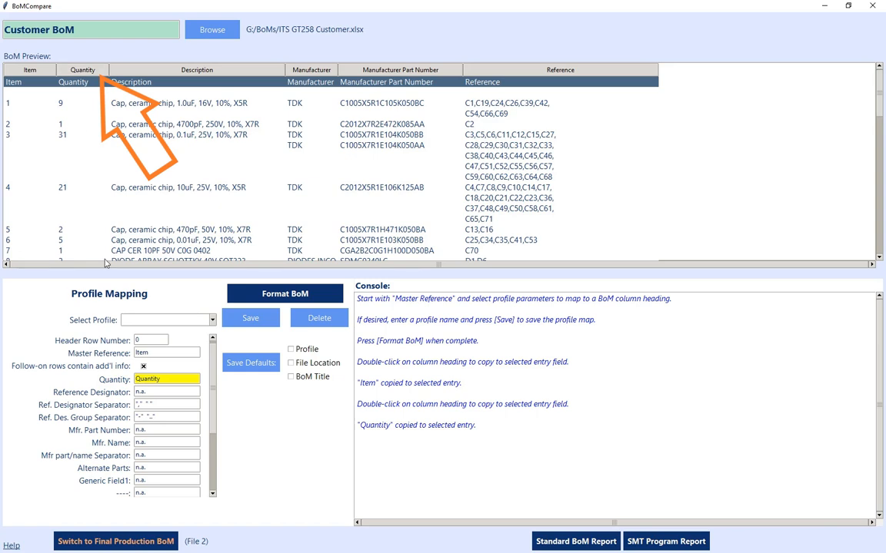
Step: Map Reference Designator to Reference, Mfr. Part Number to Manufacturer Part Number, and Mfr. Name to Manufacturer
{"action": "left_click", "coordinate": [162, 390]}
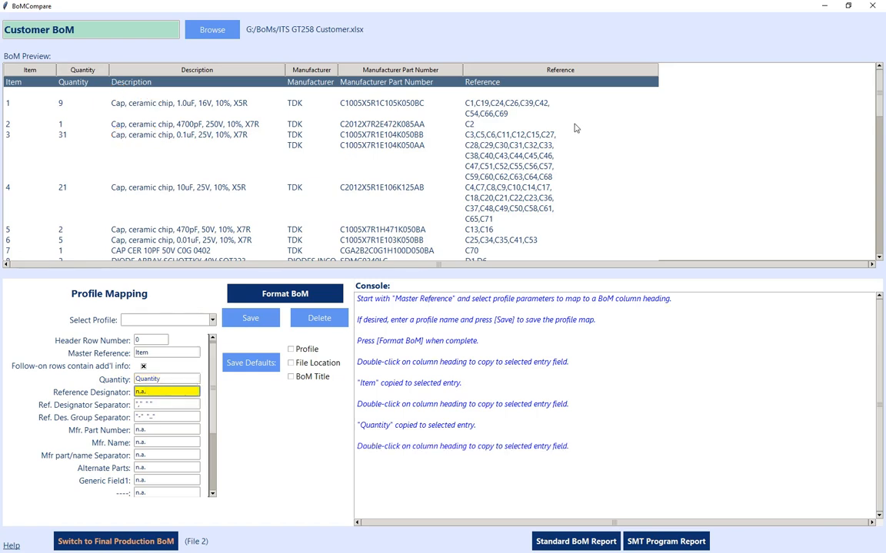
{"action": "double_click", "coordinate": [568, 70]}
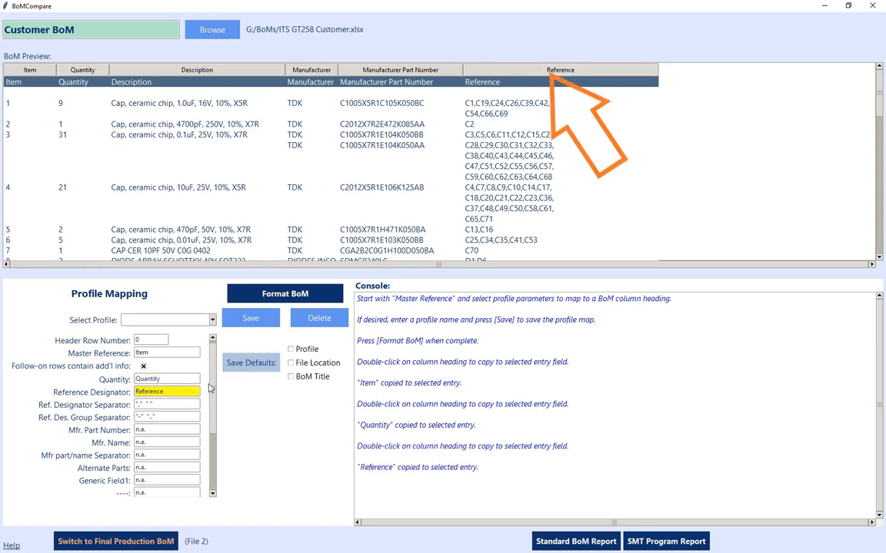
{"action": "left_click", "coordinate": [161, 430]}
{"action": "double_click", "coordinate": [412, 69]}
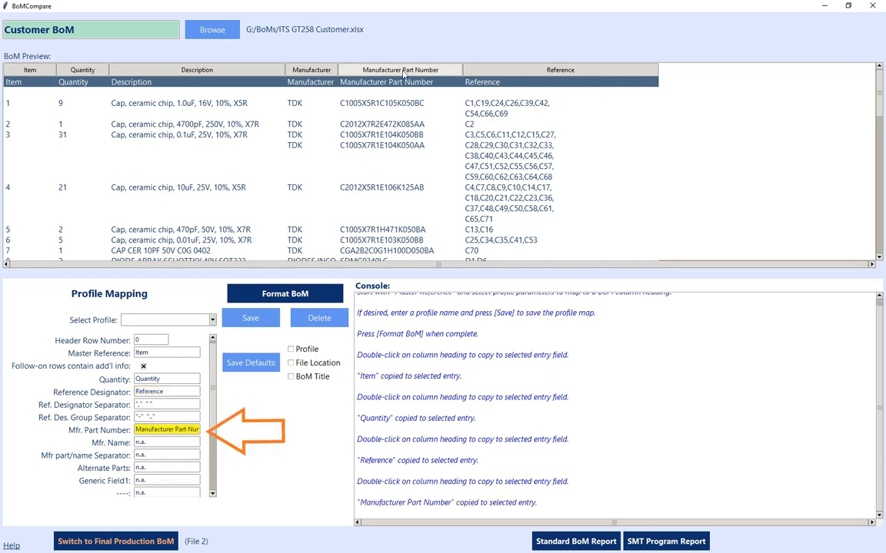
{"action": "left_click", "coordinate": [165, 443]}
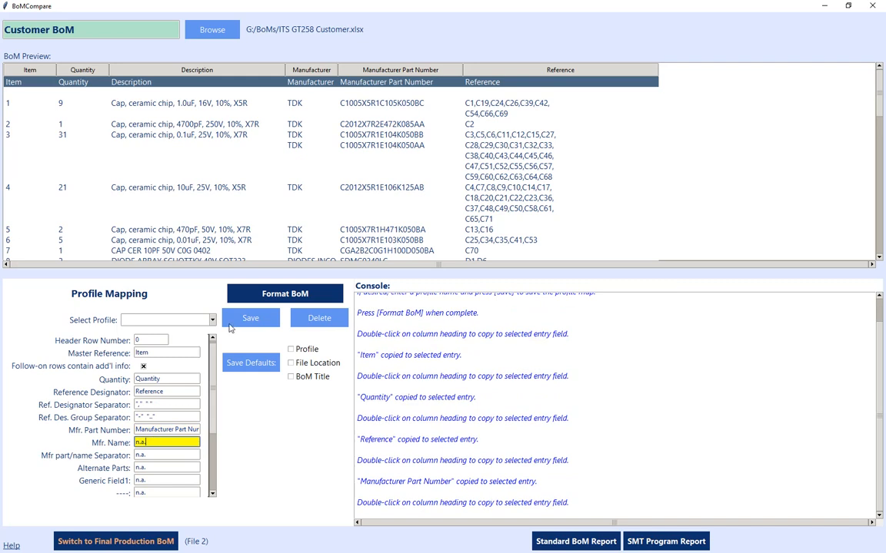
{"action": "double_click", "coordinate": [323, 71]}
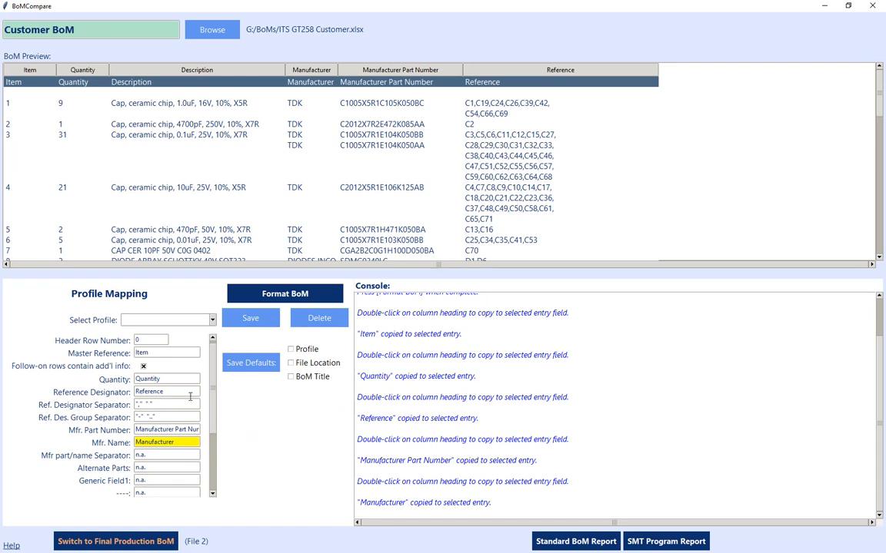
Step: Format the Customer BoM with the current mapping, leaving Generic Field1 and the other remaining fields at n.a
{"action": "scroll", "coordinate": [203, 384], "scroll_direction": "down", "scroll_amount": 3}
{"action": "scroll", "coordinate": [219, 423], "scroll_direction": "down", "scroll_amount": 3}
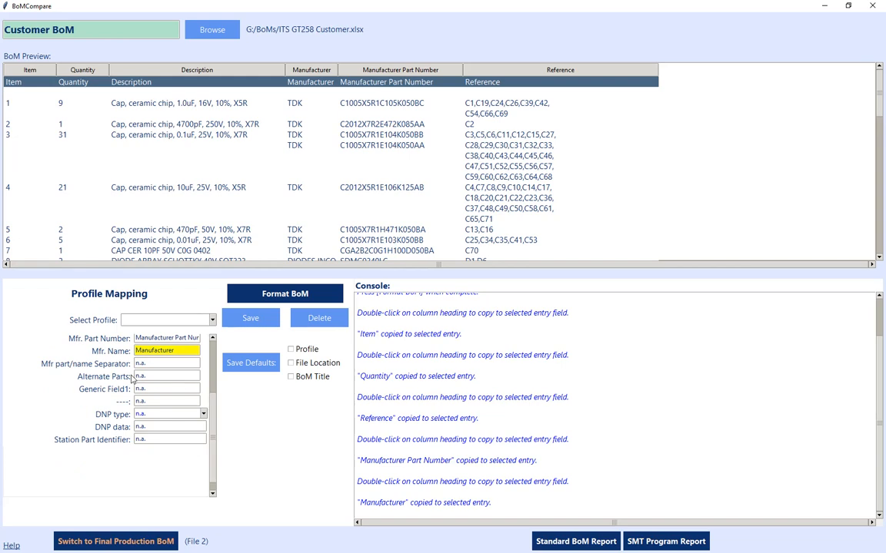
{"action": "mouse_move", "coordinate": [65, 366]}
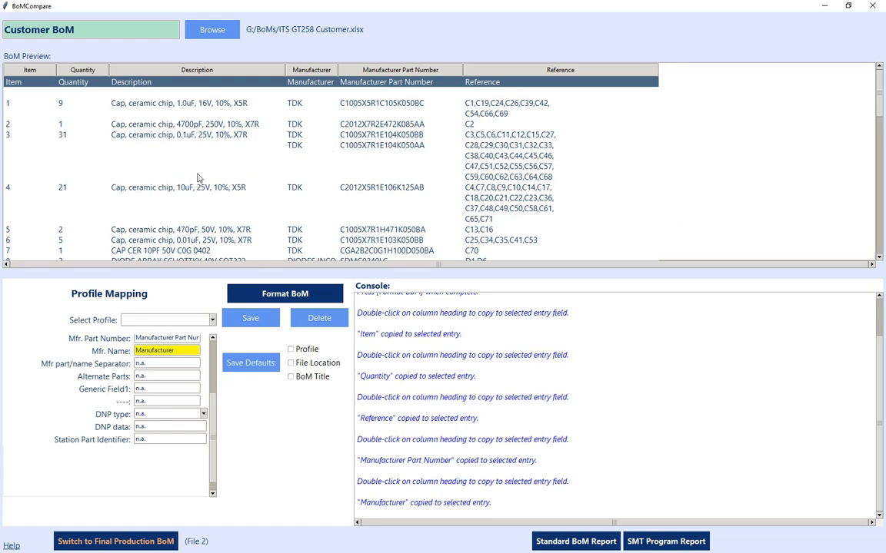
{"action": "left_click", "coordinate": [154, 388]}
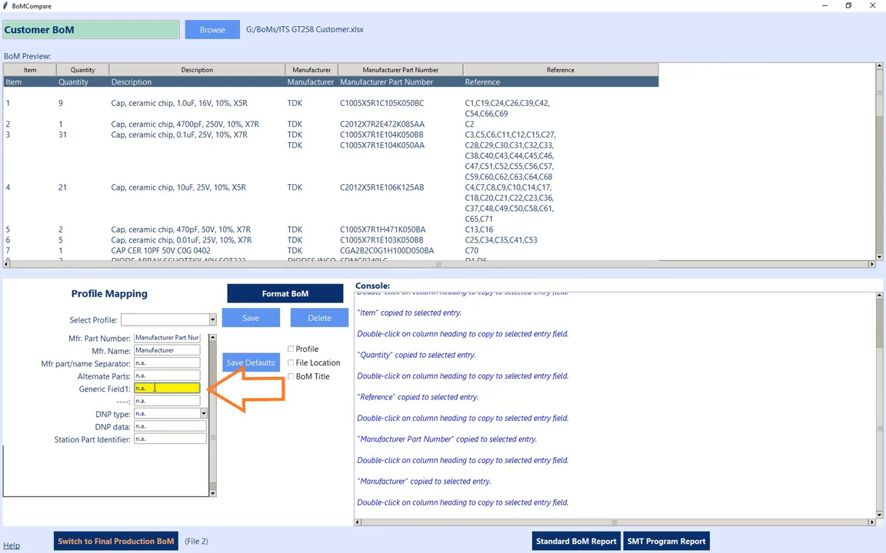
{"action": "left_click", "coordinate": [161, 388]}
{"action": "mouse_move", "coordinate": [99, 396]}
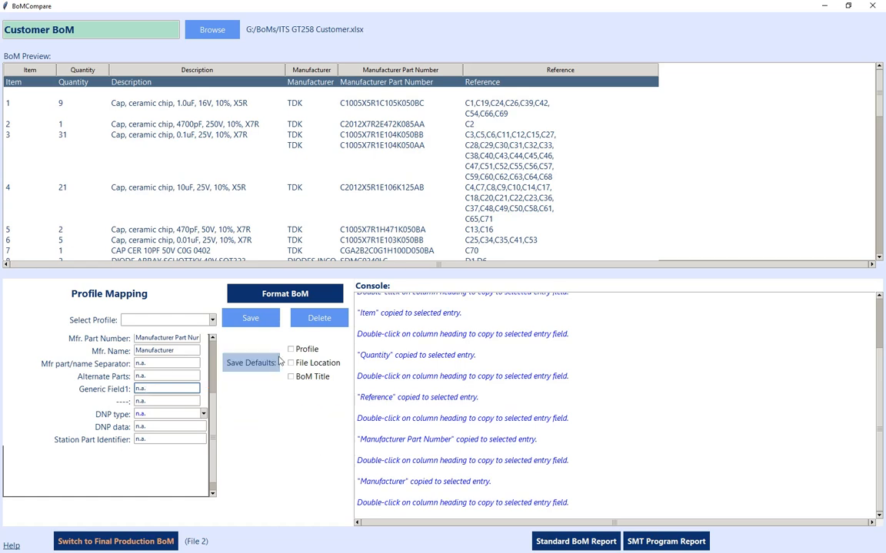
{"action": "left_click", "coordinate": [280, 298]}
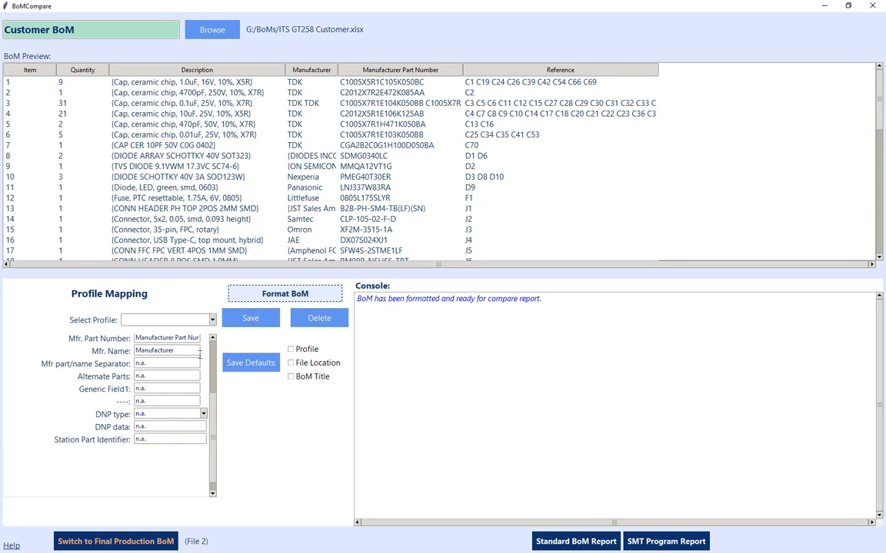
Step: Switch to the Final Production BoM page and retitle that BoM "MRP BoM"
{"action": "left_click", "coordinate": [108, 541]}
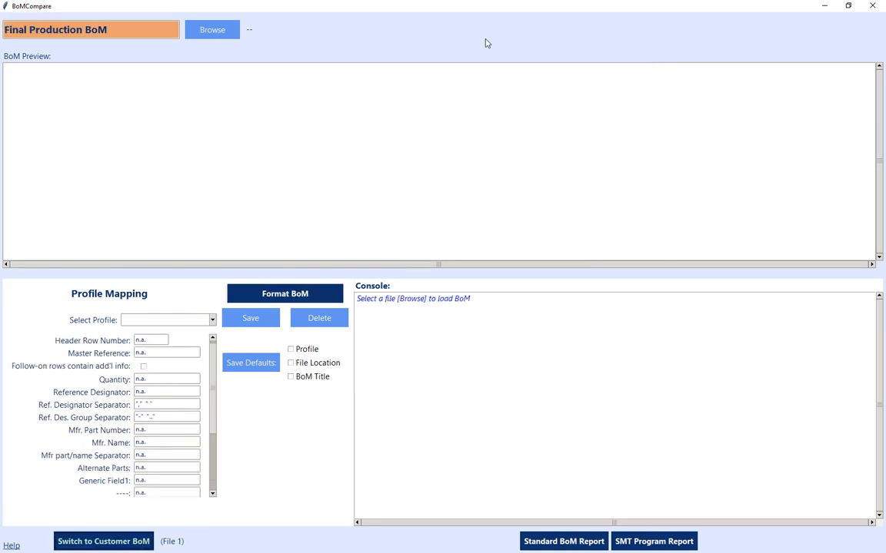
{"action": "left_click_drag", "start_coordinate": [121, 33], "coordinate": [2, 30]}
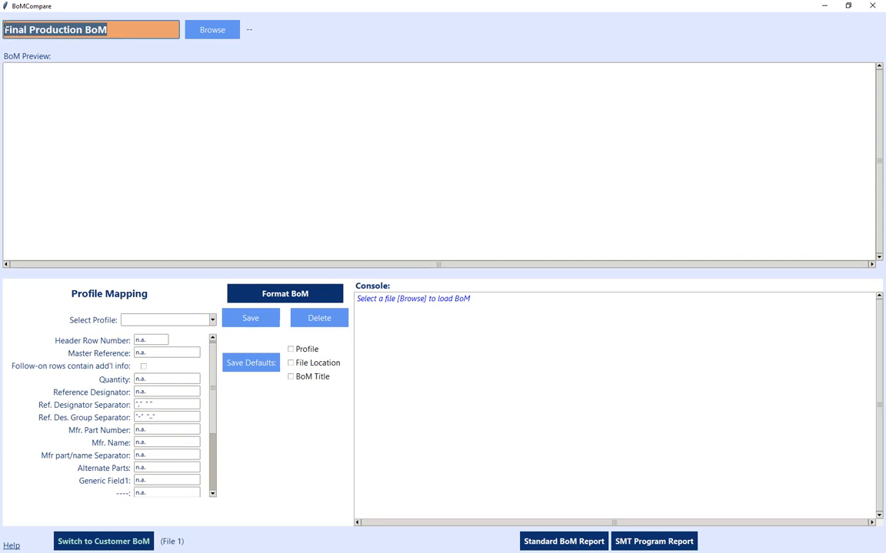
{"action": "type", "text": "MRP"}
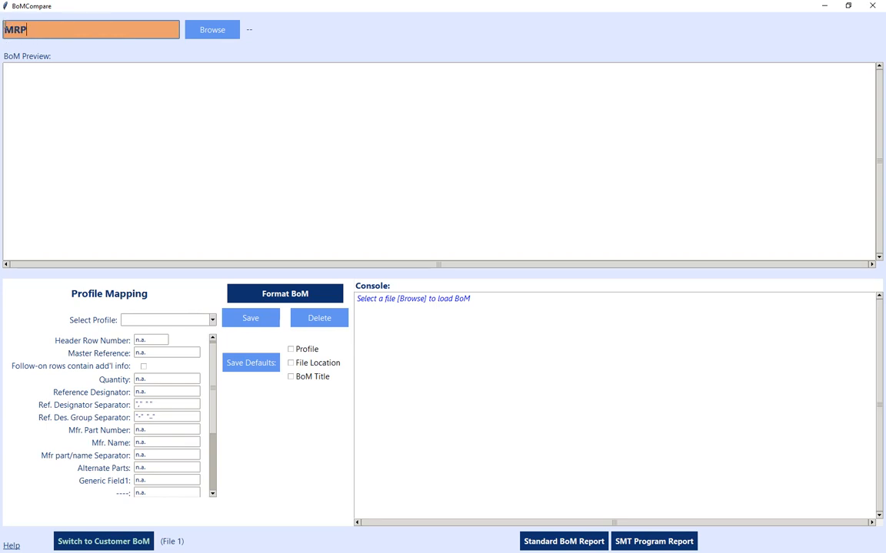
{"action": "type", "text": " BoM"}
Step: Load ITS GT258 MRP.xlsx as the MRP BoM and accept opening its worksheet Sheet1
{"action": "left_click", "coordinate": [218, 35]}
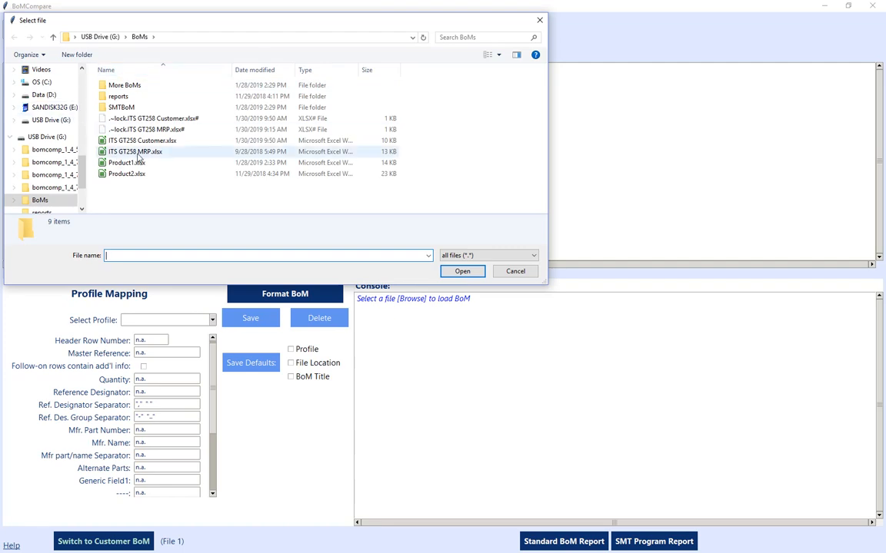
{"action": "left_click", "coordinate": [137, 153]}
{"action": "left_click", "coordinate": [462, 271]}
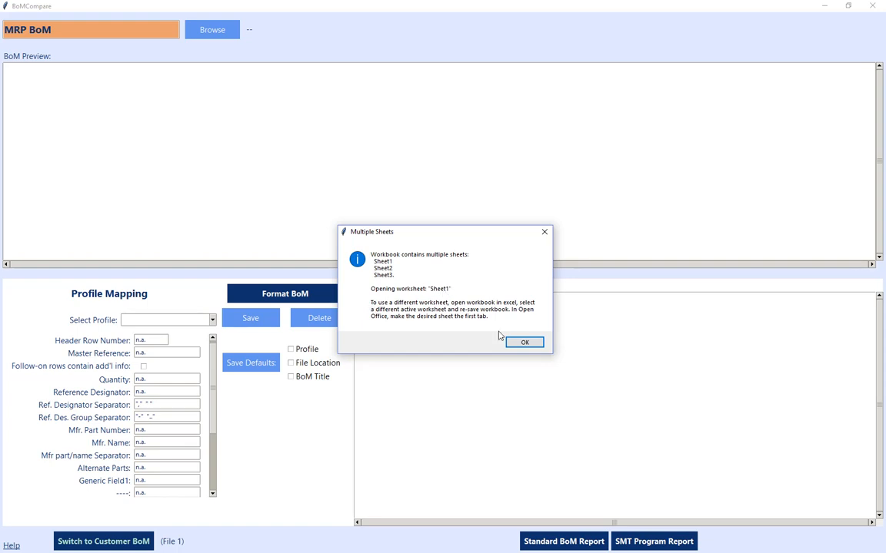
{"action": "left_click", "coordinate": [524, 342]}
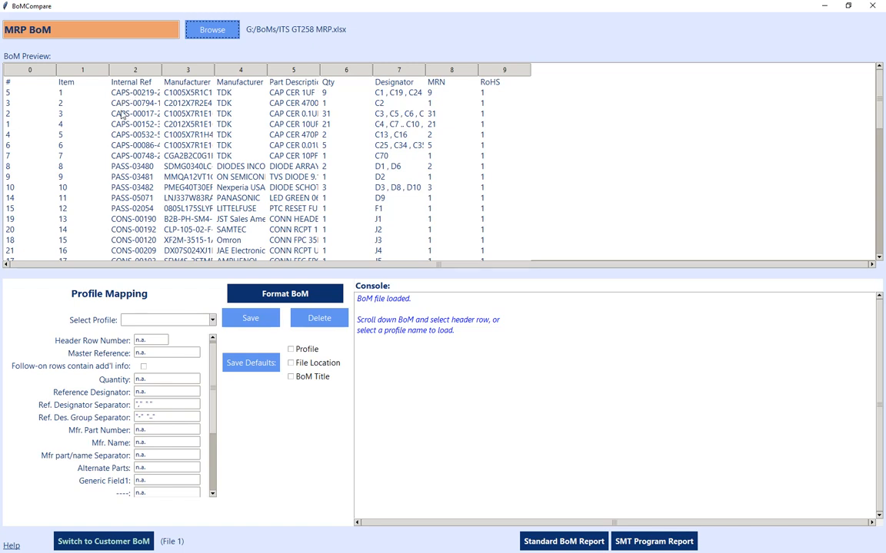
Step: Load the saved *MyMRP profile mapping for the MRP BoM and widen the Designator column in the preview to show the full reference lists
{"action": "left_click", "coordinate": [213, 320]}
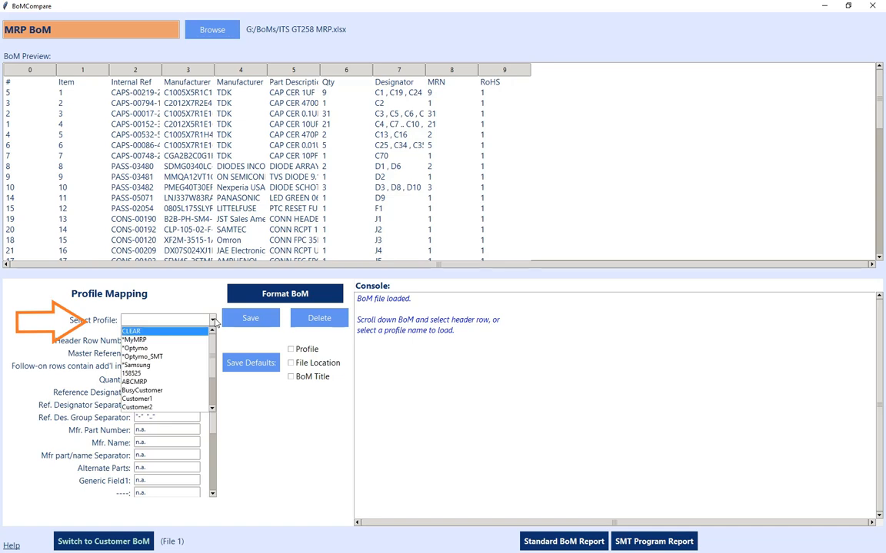
{"action": "left_click", "coordinate": [146, 342]}
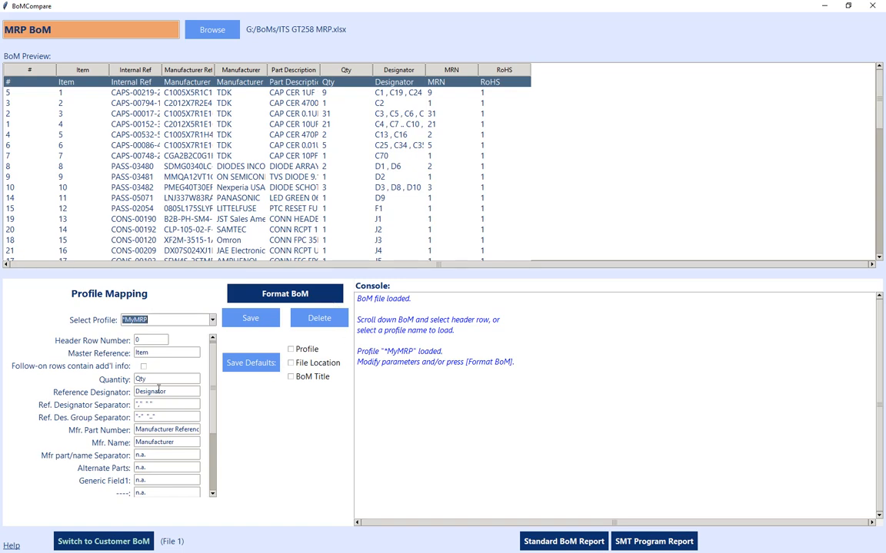
{"action": "mouse_move", "coordinate": [96, 397]}
{"action": "left_click_drag", "start_coordinate": [426, 70], "coordinate": [652, 69]}
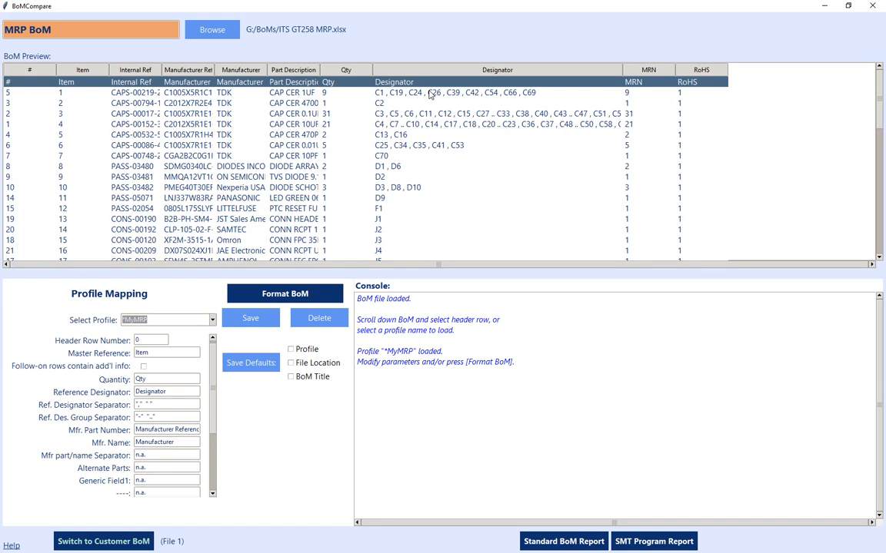
Step: Format the MRP BoM with comma and space as the reference designator separators, and generate the Standard BoM Report
{"action": "left_click", "coordinate": [157, 402]}
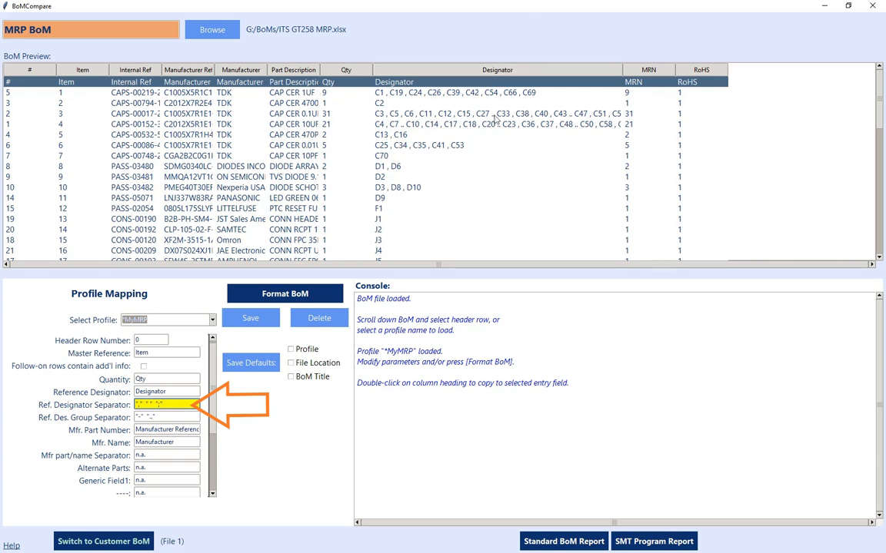
{"action": "left_click", "coordinate": [174, 404]}
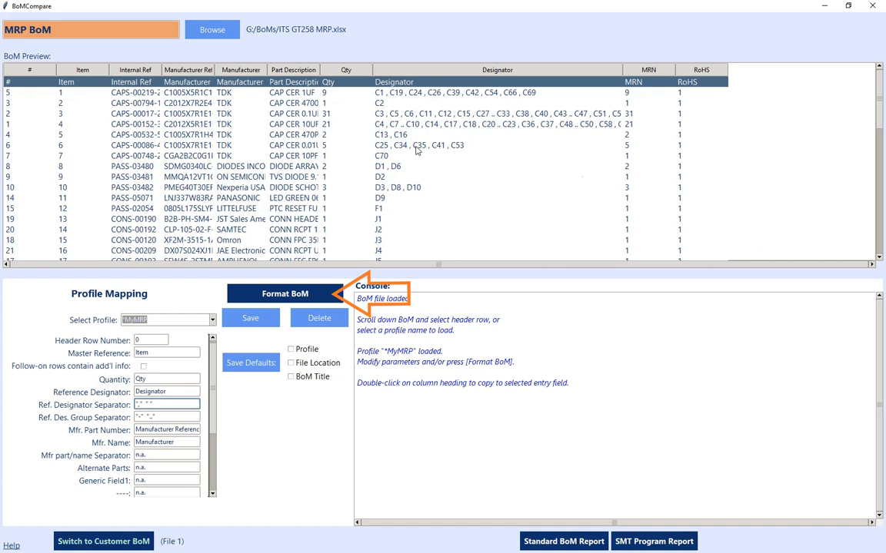
{"action": "left_click", "coordinate": [285, 295]}
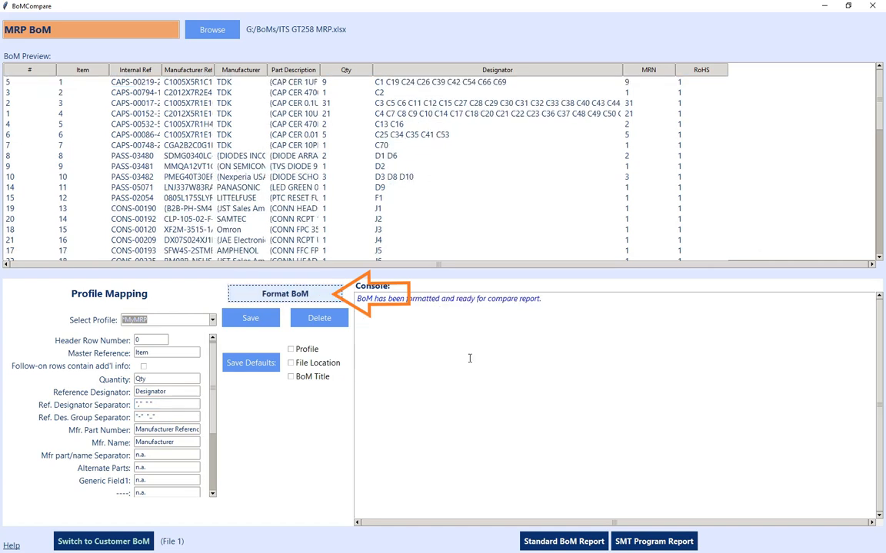
{"action": "left_click", "coordinate": [566, 543]}
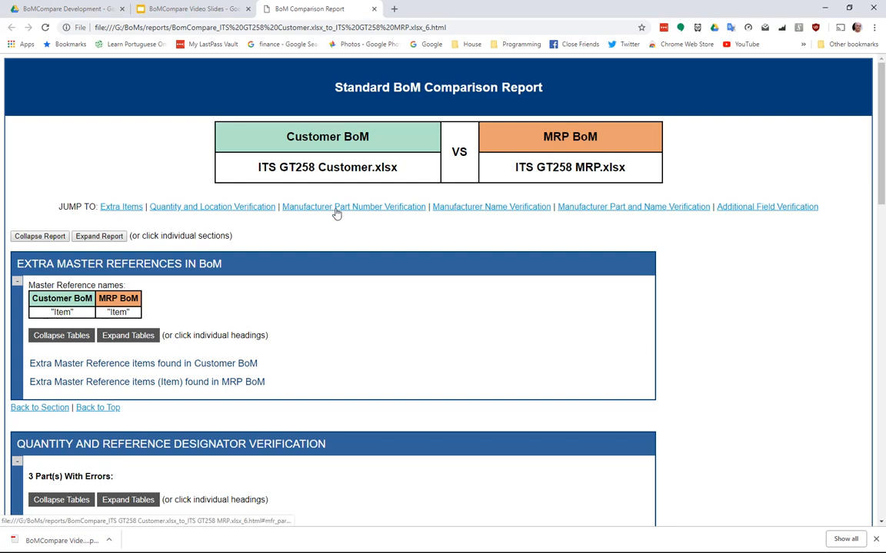
Step: Examine the extra Customer BoM items and the quantity and reference designator error tables, leaving only the errors summary table expanded
{"action": "left_click", "coordinate": [119, 366]}
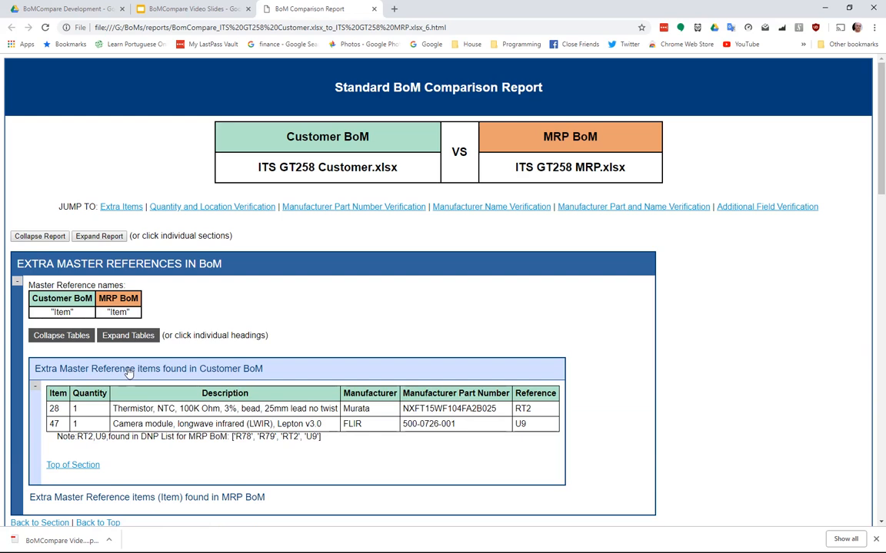
{"action": "left_click", "coordinate": [128, 367]}
{"action": "scroll", "coordinate": [164, 511], "scroll_direction": "down", "scroll_amount": 3}
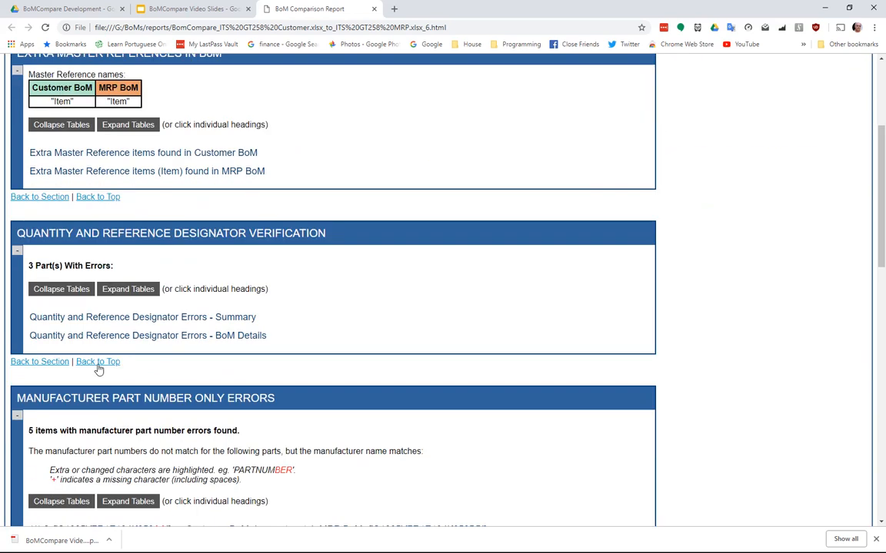
{"action": "left_click", "coordinate": [119, 289]}
{"action": "scroll", "coordinate": [215, 279], "scroll_direction": "down", "scroll_amount": 2}
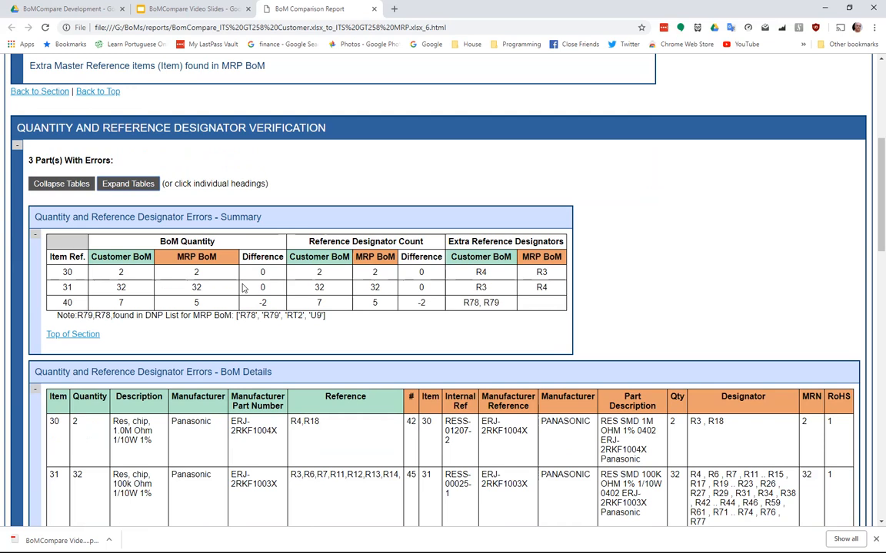
{"action": "left_click", "coordinate": [159, 369]}
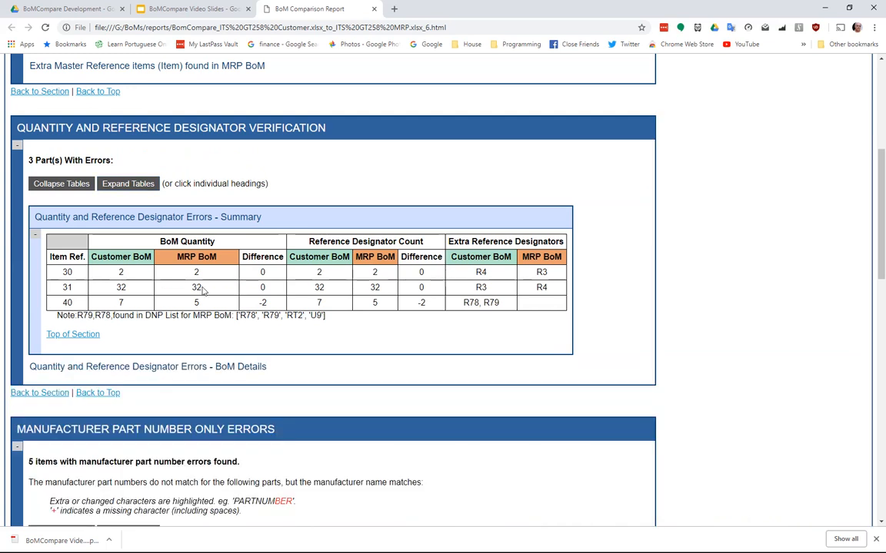
Step: Review the manufacturer part number only and name only errors, expanding the side-by-side details of name errors for items 46 and 43
{"action": "scroll", "coordinate": [195, 392], "scroll_direction": "down", "scroll_amount": 1}
{"action": "scroll", "coordinate": [196, 392], "scroll_direction": "down", "scroll_amount": 4}
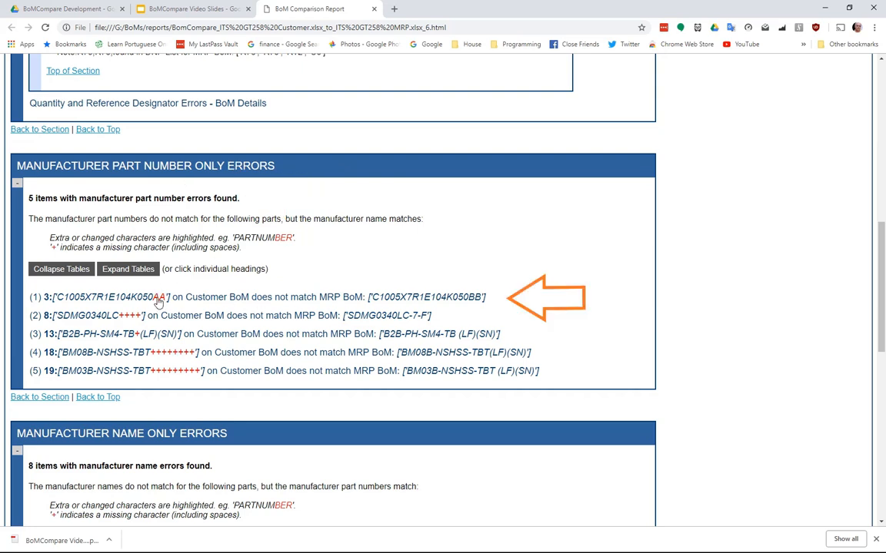
{"action": "scroll", "coordinate": [162, 331], "scroll_direction": "down", "scroll_amount": 3}
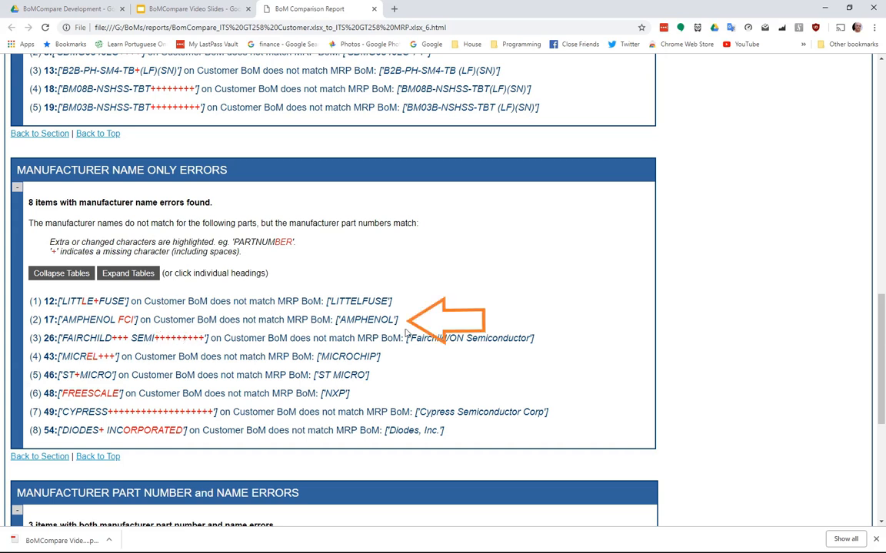
{"action": "scroll", "coordinate": [452, 370], "scroll_direction": "down", "scroll_amount": 2}
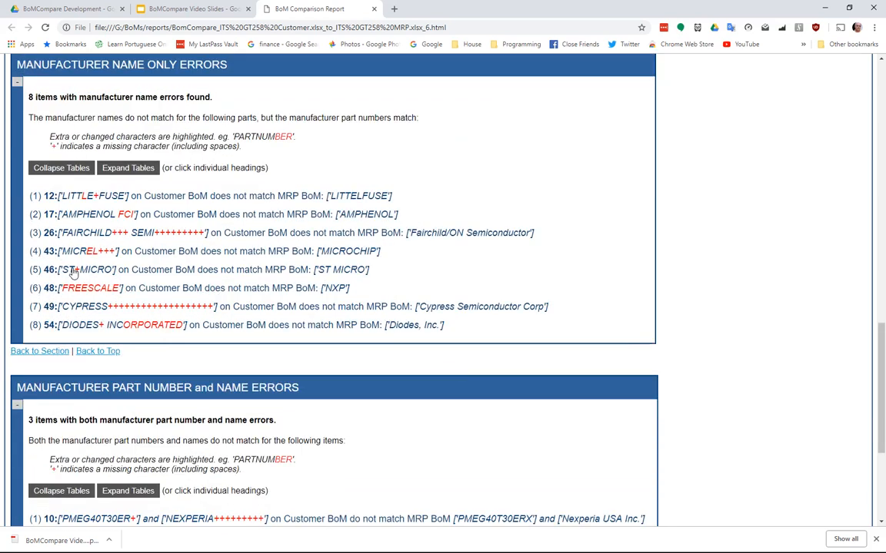
{"action": "left_click", "coordinate": [69, 269]}
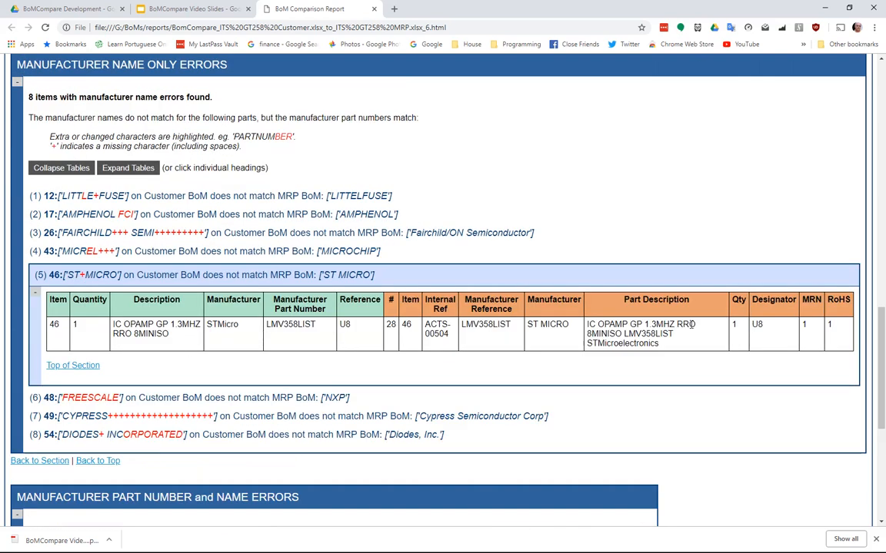
{"action": "left_click", "coordinate": [99, 251]}
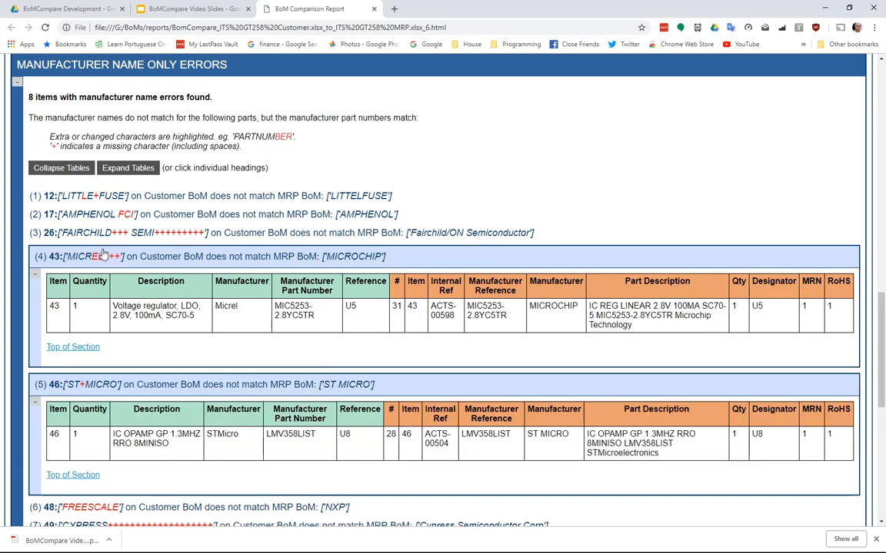
Step: Examine the combined manufacturer part number and name errors, expanding the side-by-side details of item 10
{"action": "scroll", "coordinate": [103, 254], "scroll_direction": "down", "scroll_amount": 4}
{"action": "scroll", "coordinate": [217, 355], "scroll_direction": "down", "scroll_amount": 1}
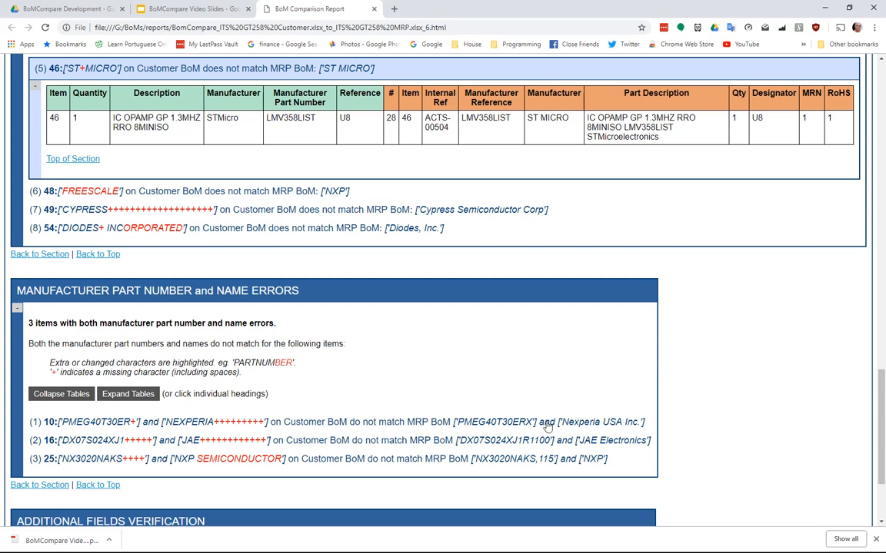
{"action": "scroll", "coordinate": [302, 410], "scroll_direction": "down", "scroll_amount": 1}
{"action": "scroll", "coordinate": [306, 406], "scroll_direction": "up", "scroll_amount": 4}
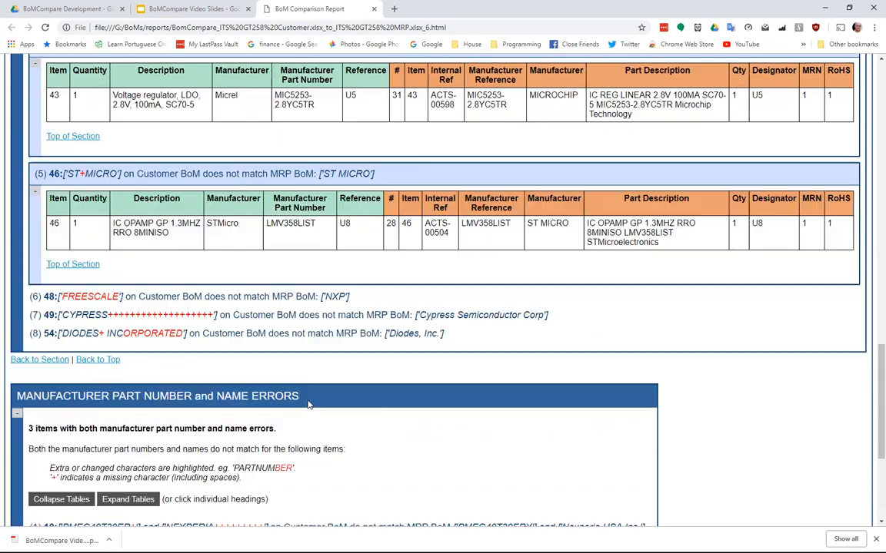
{"action": "scroll", "coordinate": [292, 388], "scroll_direction": "down", "scroll_amount": 2}
{"action": "left_click", "coordinate": [357, 475]}
{"action": "scroll", "coordinate": [234, 442], "scroll_direction": "down", "scroll_amount": 2}
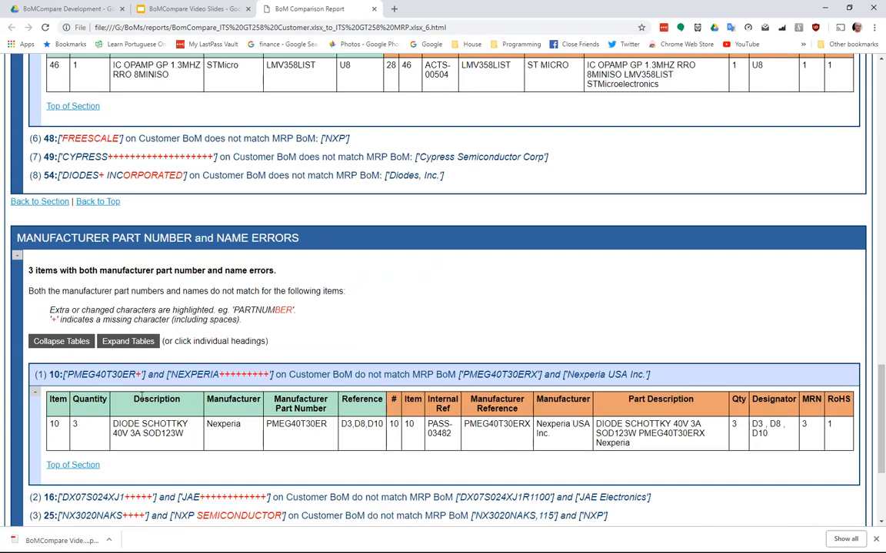